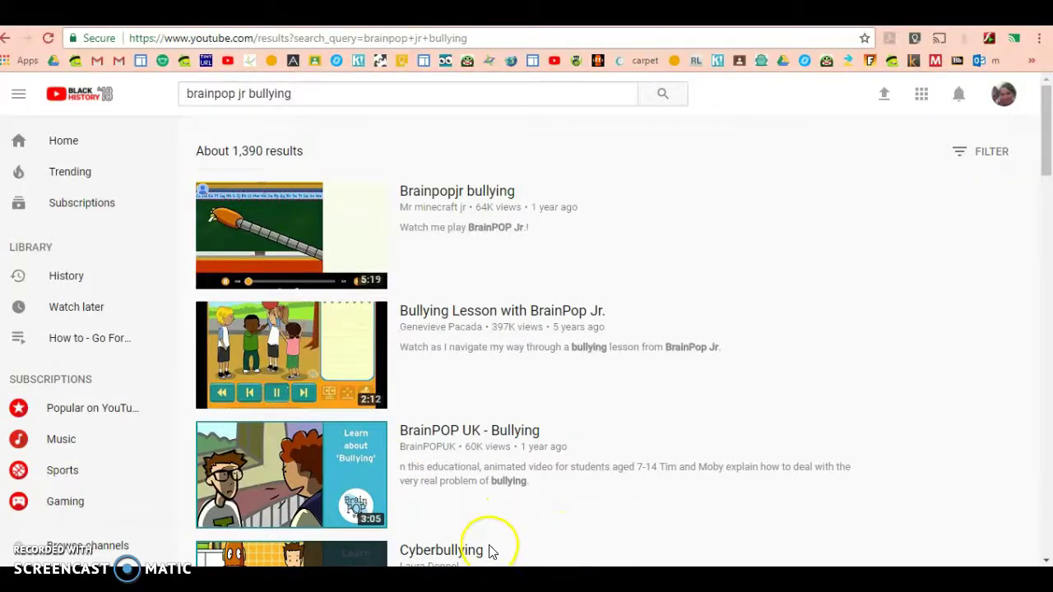
- Open the Brainpopjr bullying video from the results and pause it
mouse_move(353, 399)
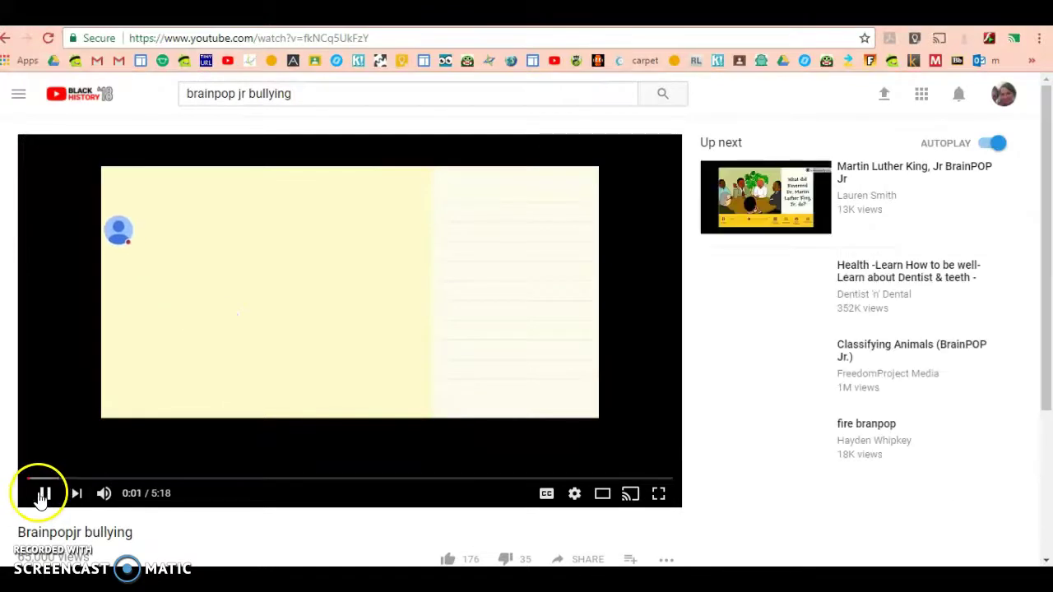
left_click(44, 494)
scroll(534, 440, "down", 2)
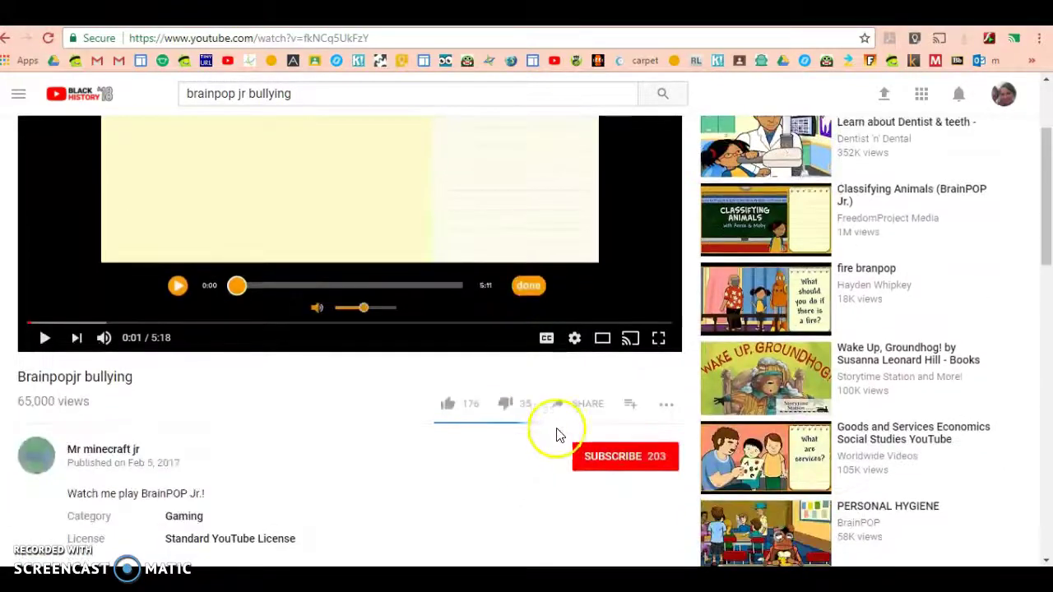
- Copy the video's youtu.be share link from YouTube's Share dialog
left_click(567, 406)
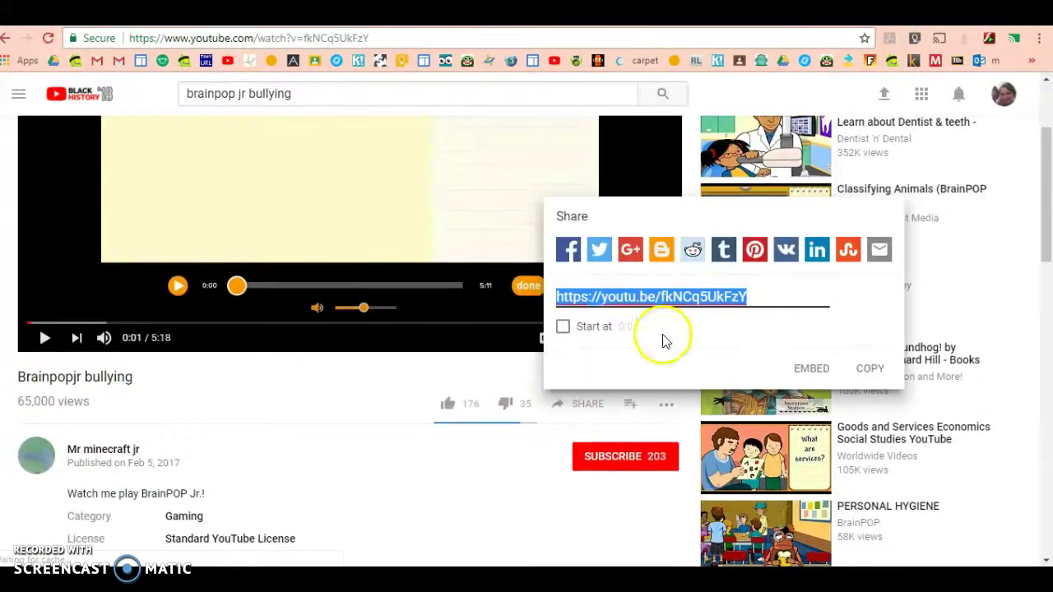
right_click(670, 298)
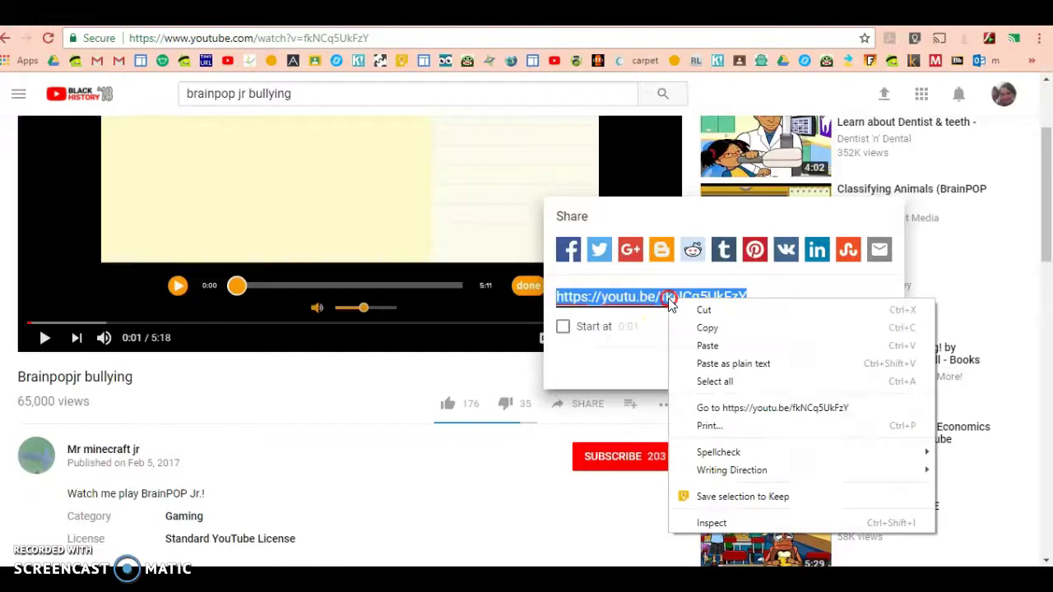
left_click(716, 327)
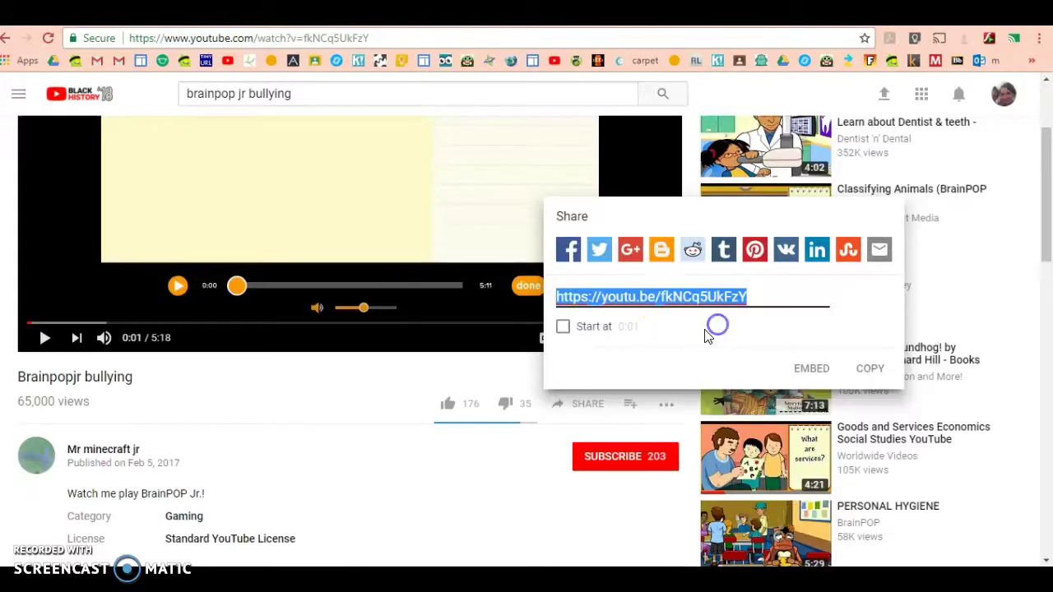
left_click(870, 369)
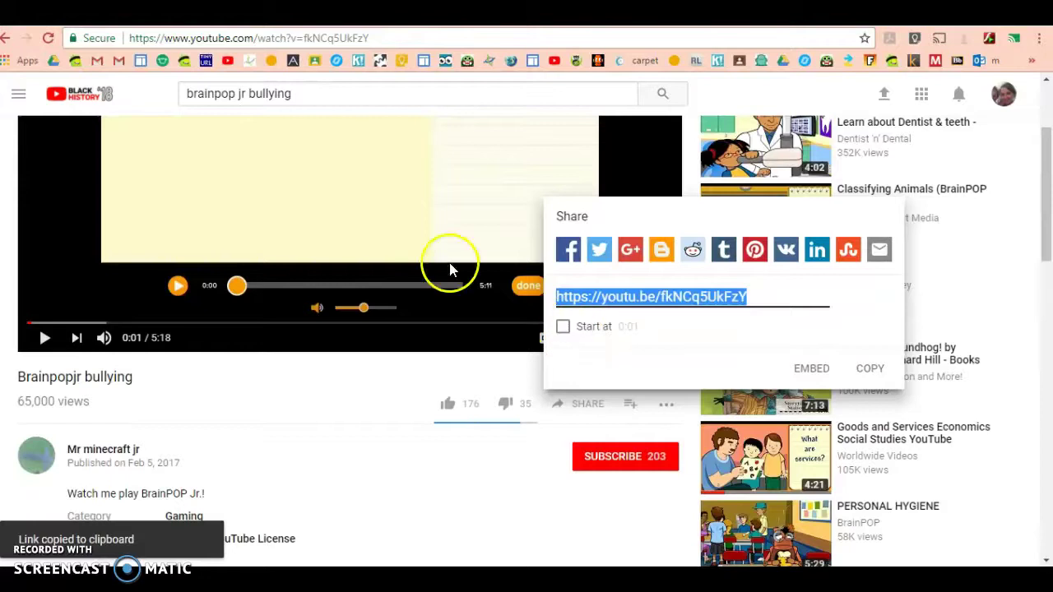
- Paste the youtu.be link into Safe YouTube's link field and generate a safe link
key("ctrl+Tab")
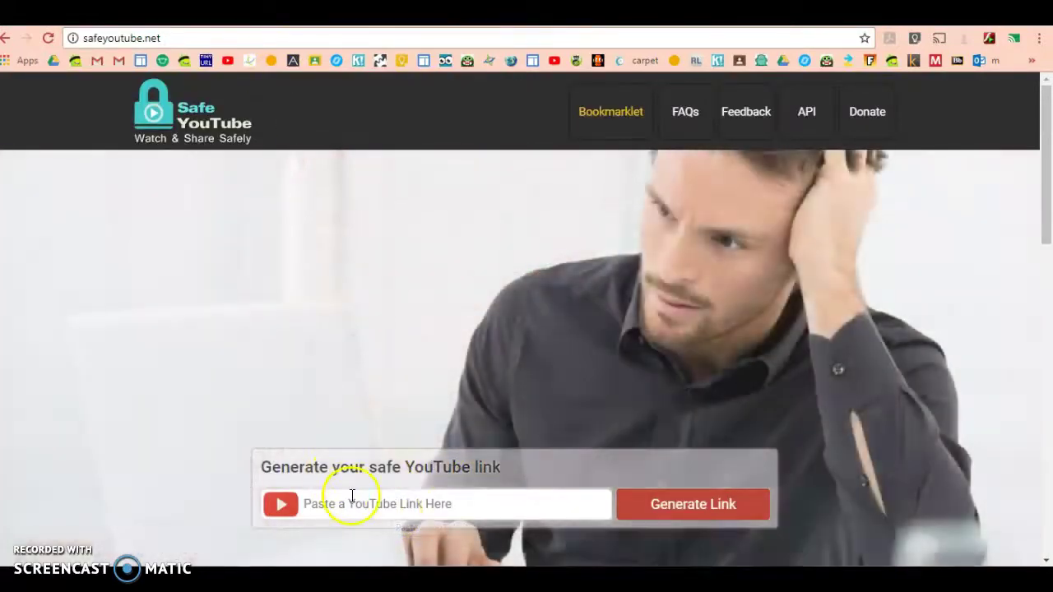
right_click(352, 500)
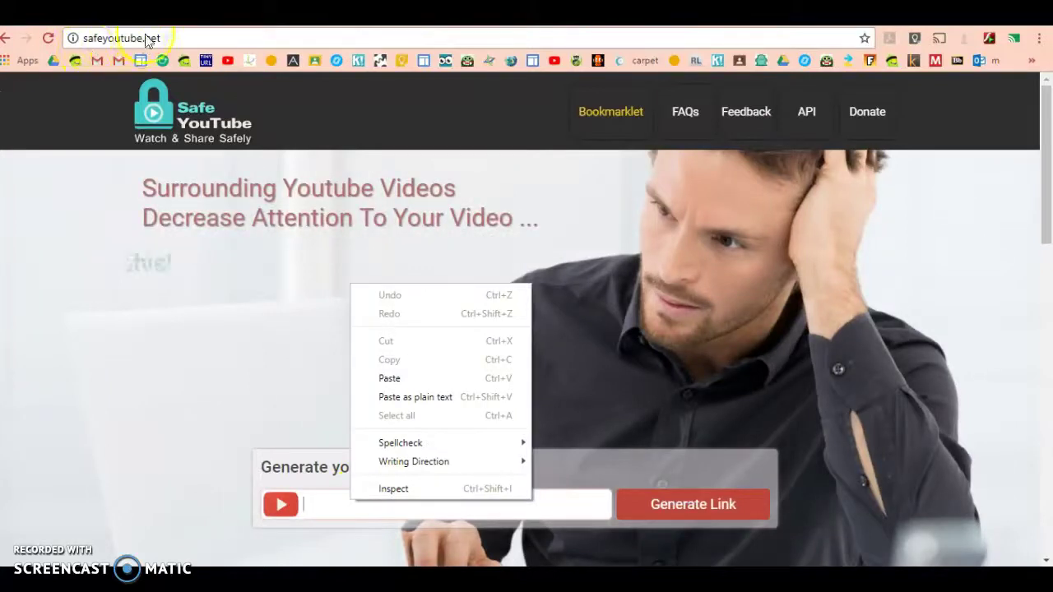
left_click(465, 380)
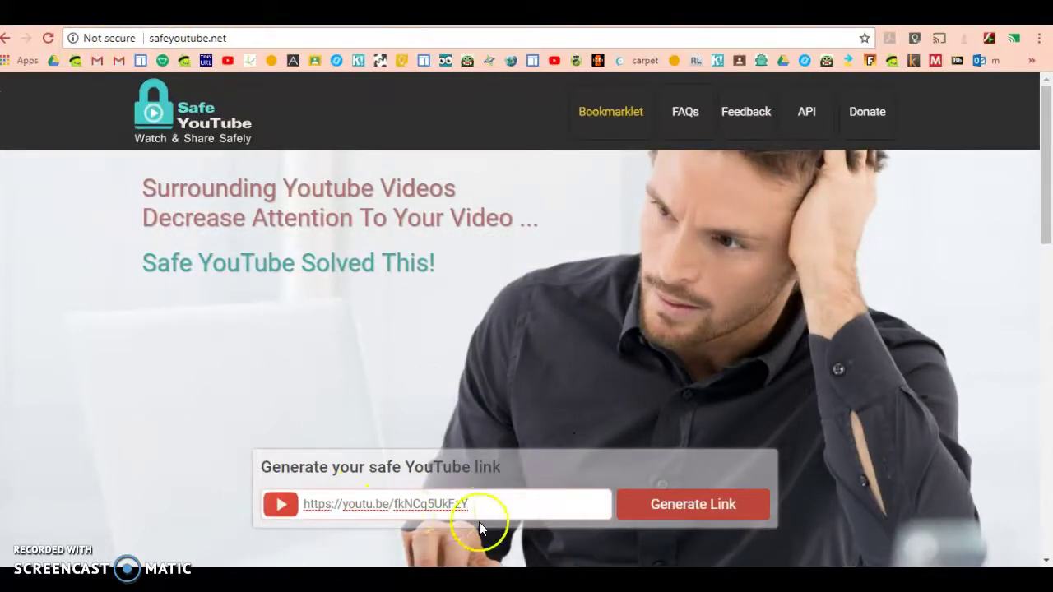
left_click(670, 503)
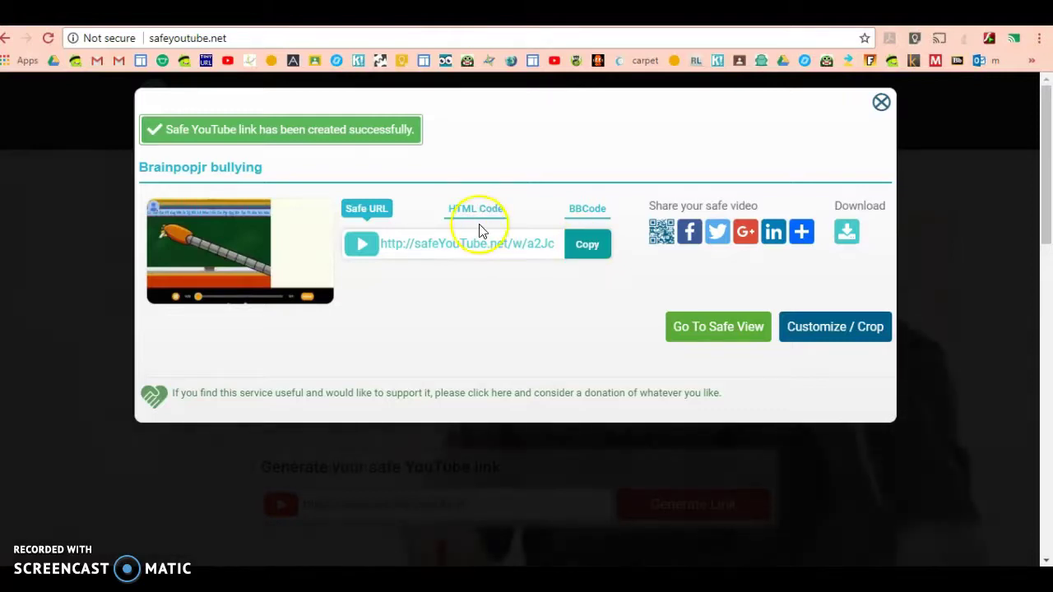
- Copy the safeYouTube.net/w/a2Jc link and preview the video's ad-free safe view
left_click(594, 250)
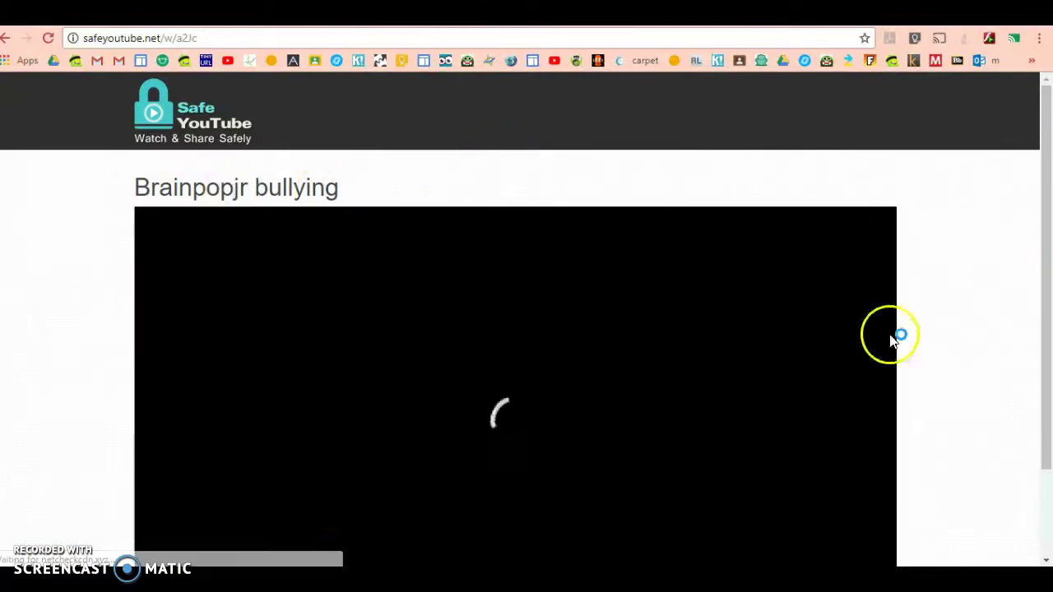
scroll(946, 498, "down", 2)
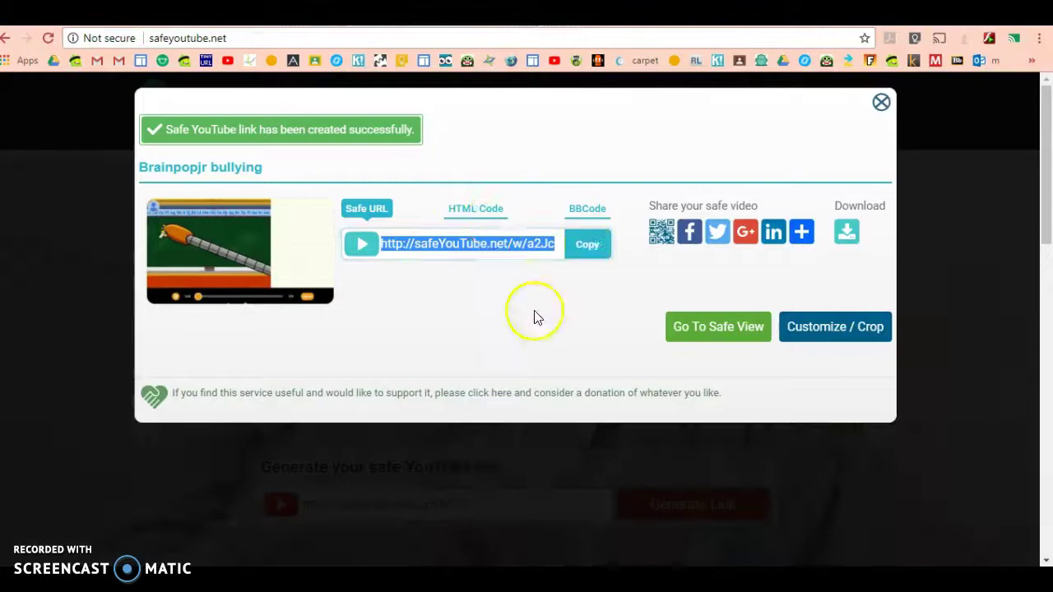
left_click(534, 317)
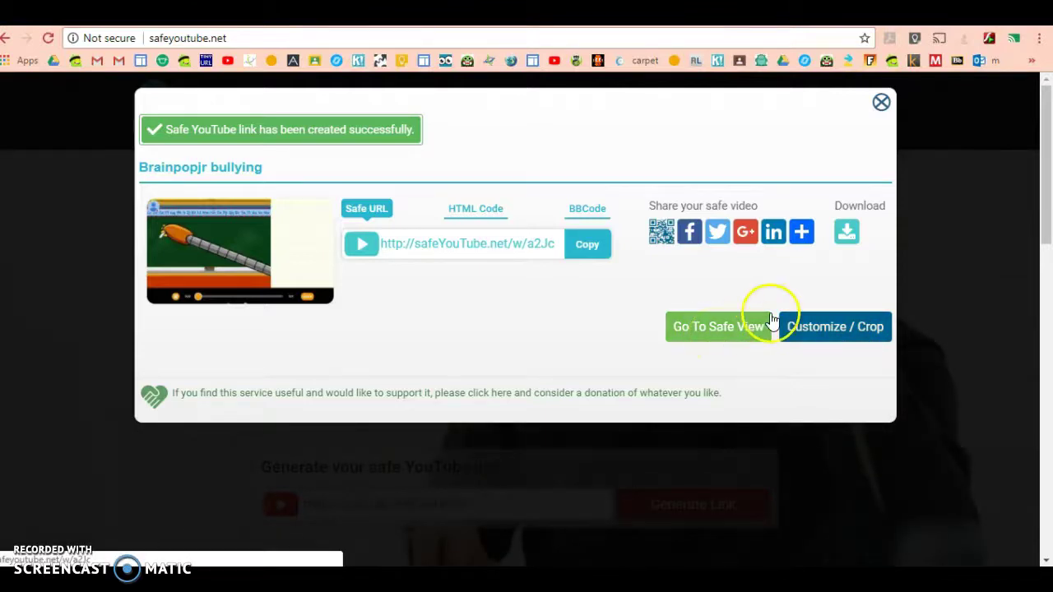
- Try the Customize / Crop background themes, settling on light blue
left_click(819, 325)
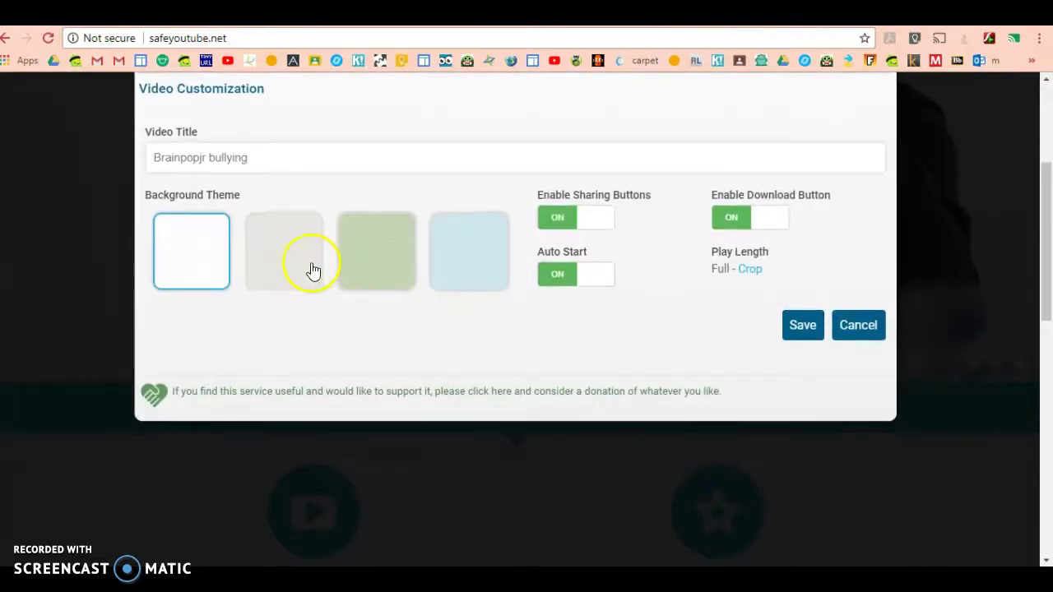
left_click(312, 267)
left_click(384, 262)
left_click(436, 259)
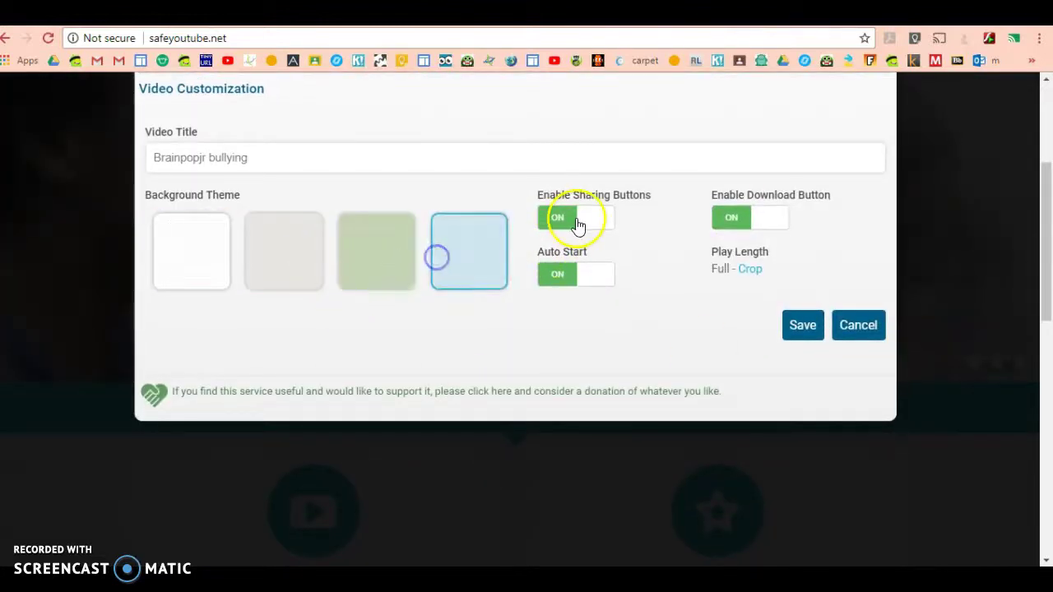
- Close the crop dialog, regenerate the safe link and reopen Video Customization
left_click(750, 270)
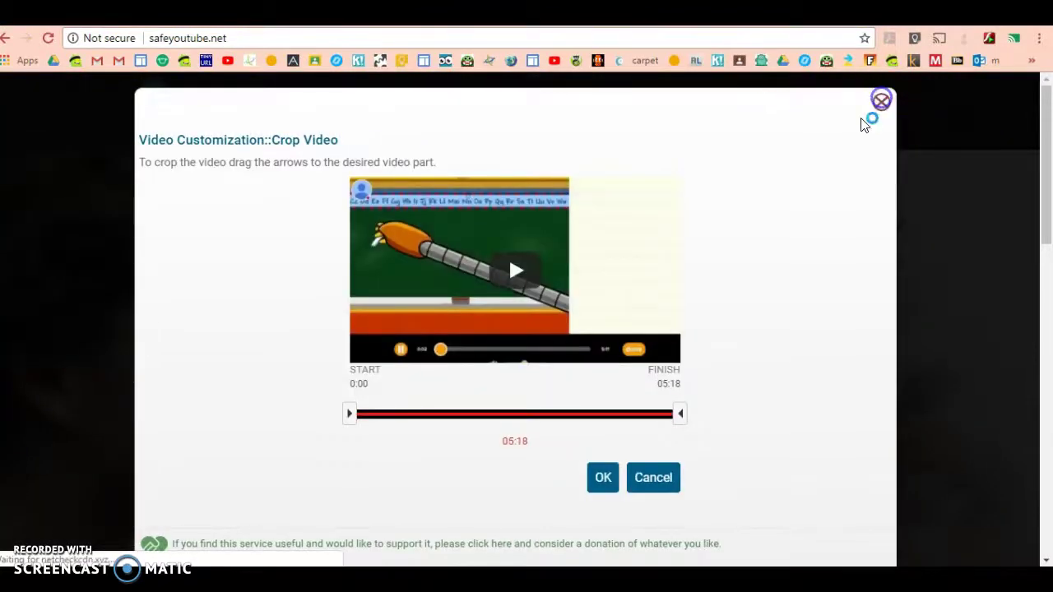
left_click(881, 102)
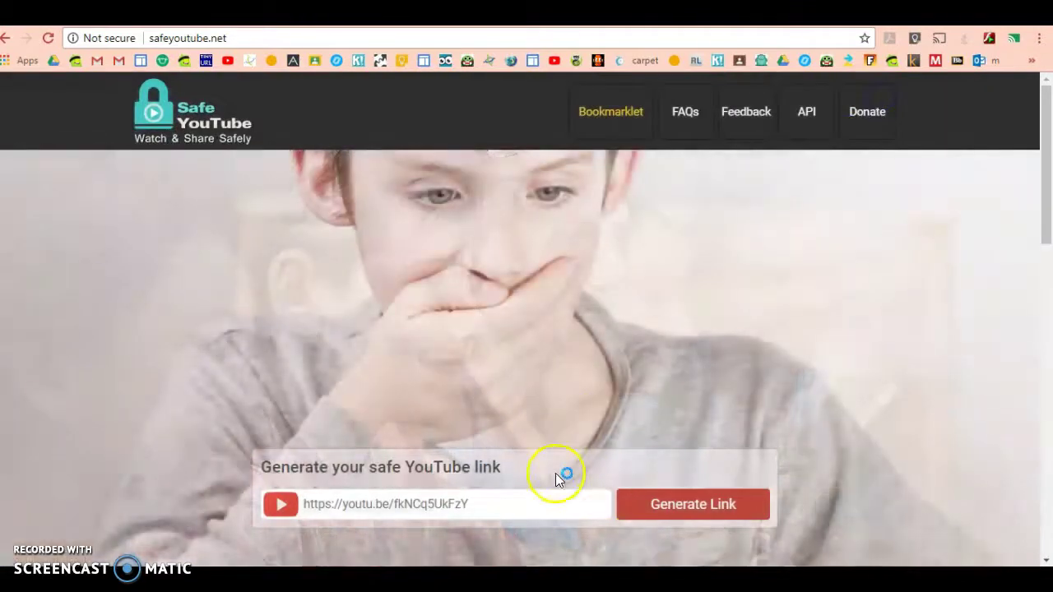
left_click(666, 505)
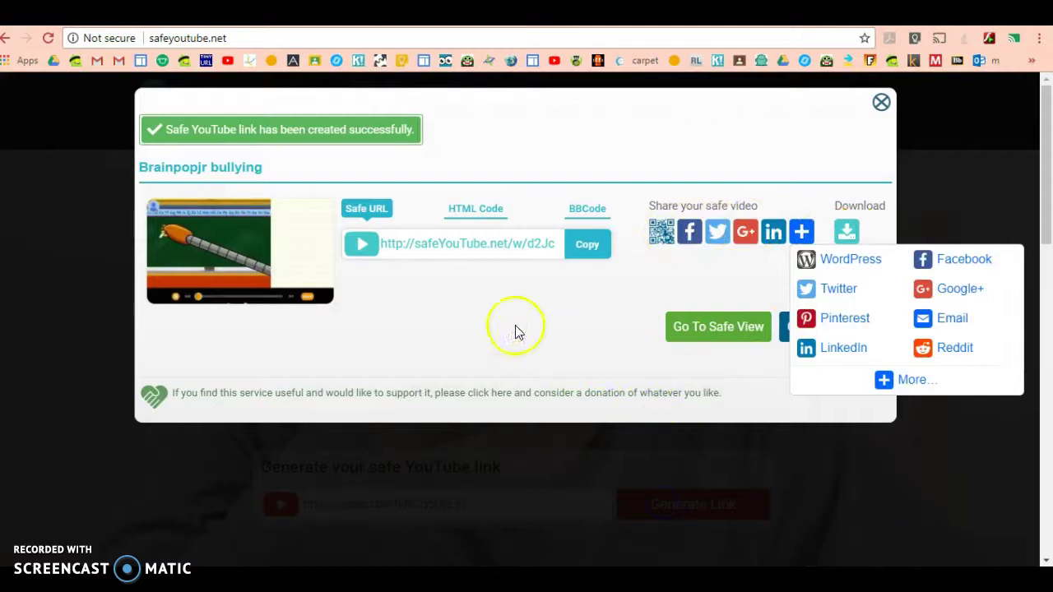
left_click(866, 338)
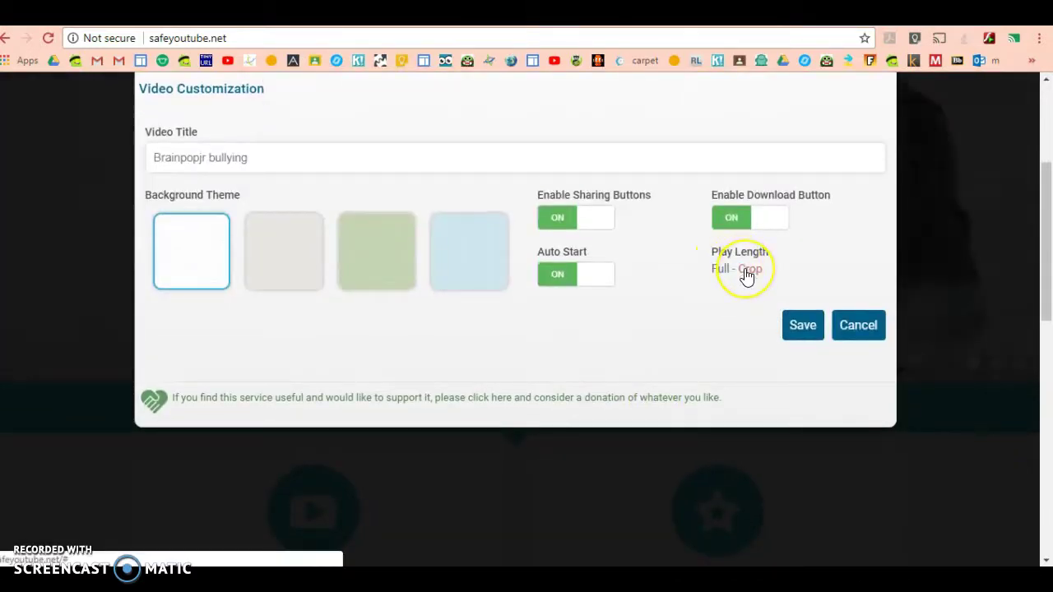
- Crop the play length to 00:39 through 01:41 and save the customization
left_click(746, 271)
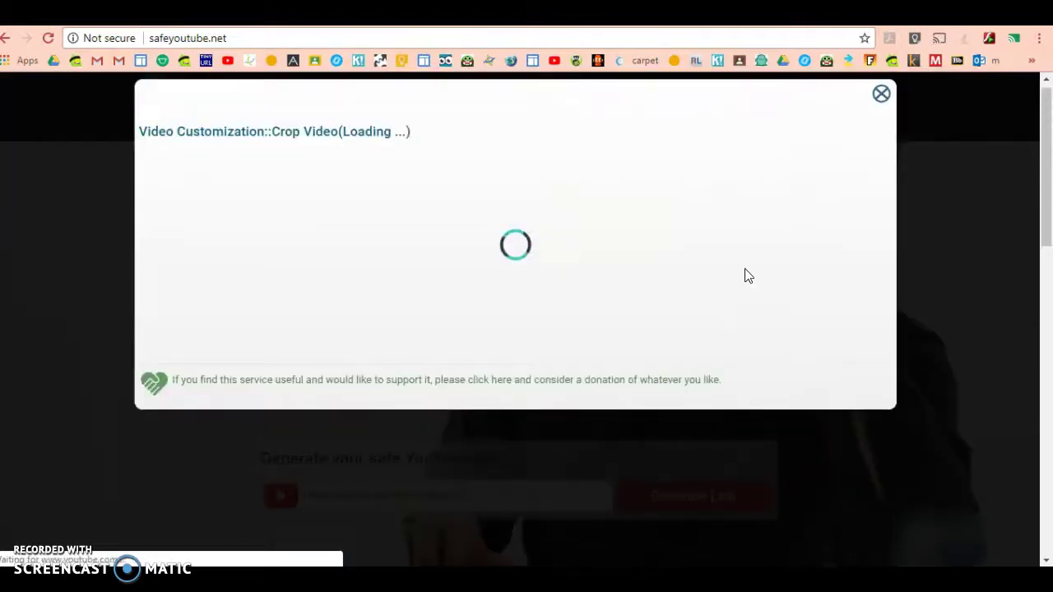
left_click_drag(349, 413, 390, 414)
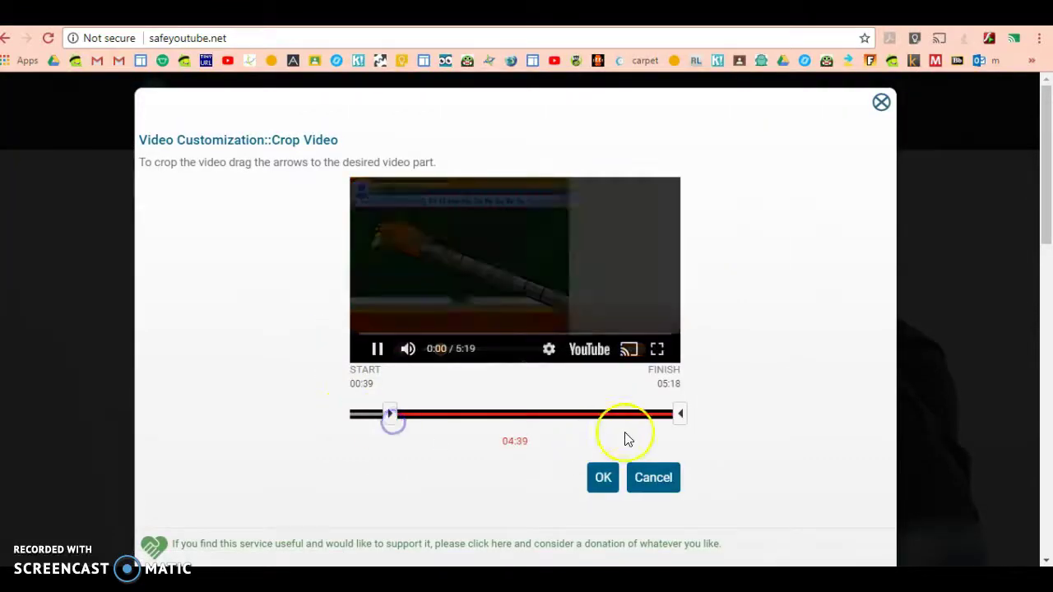
left_click_drag(682, 416, 455, 413)
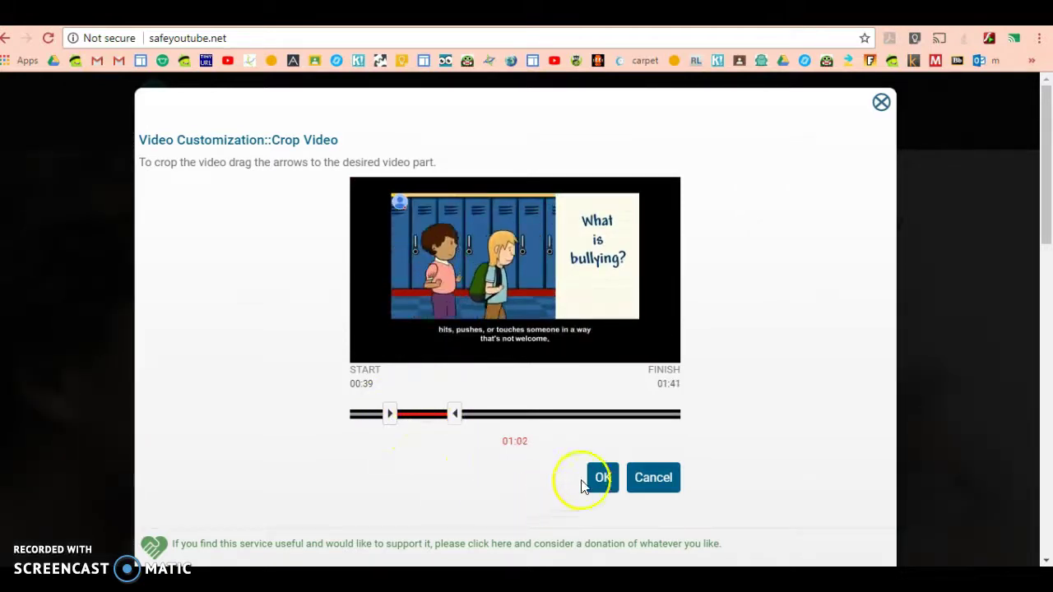
left_click(614, 476)
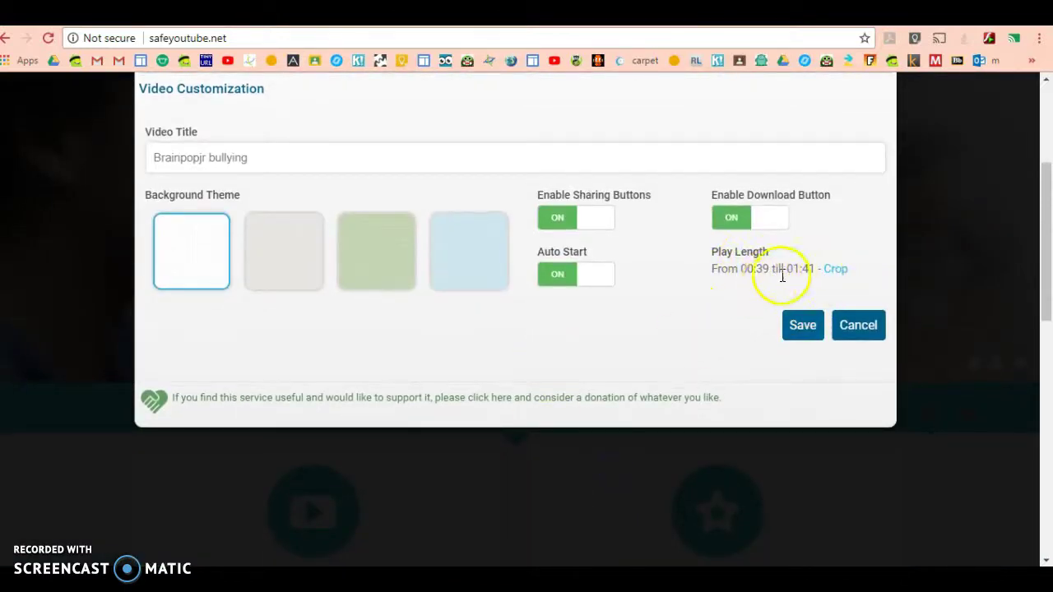
scroll(757, 320, "up", 3)
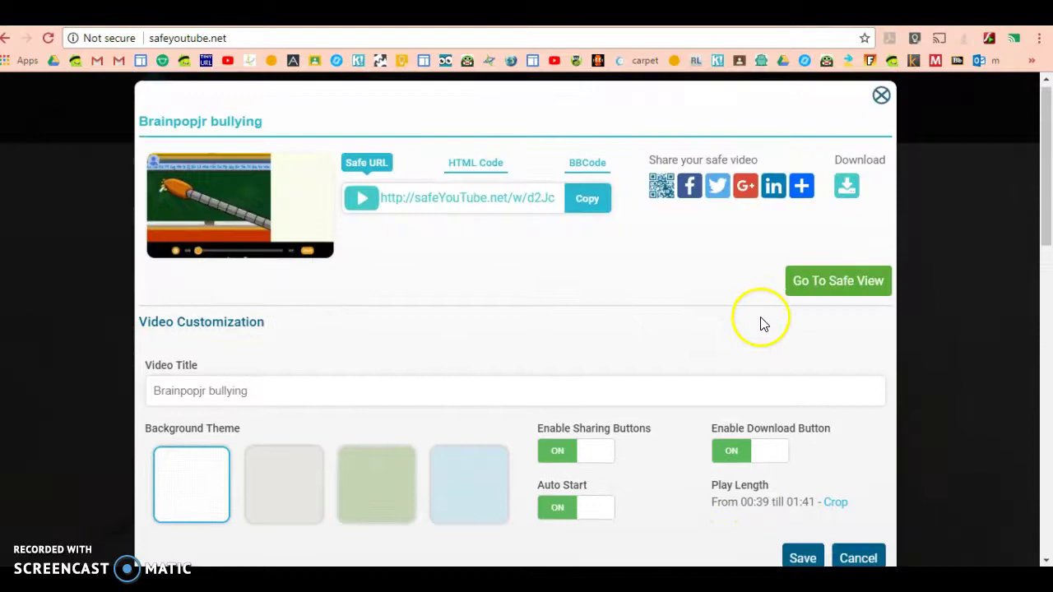
left_click(797, 558)
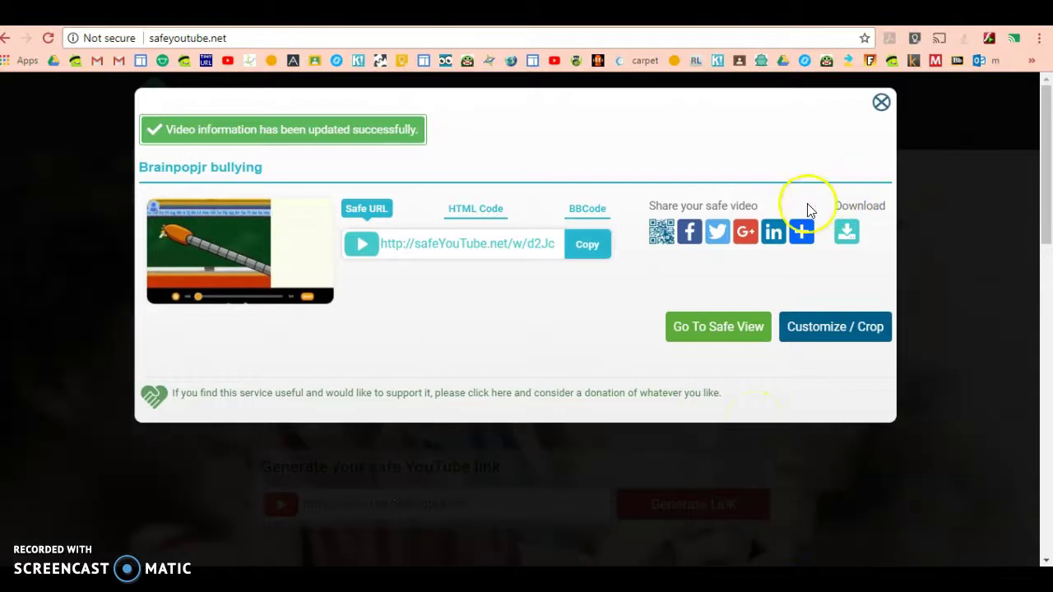
- Open savefrom.net's in-browser download option for the video, then close Safe YouTube's dialog
left_click(845, 233)
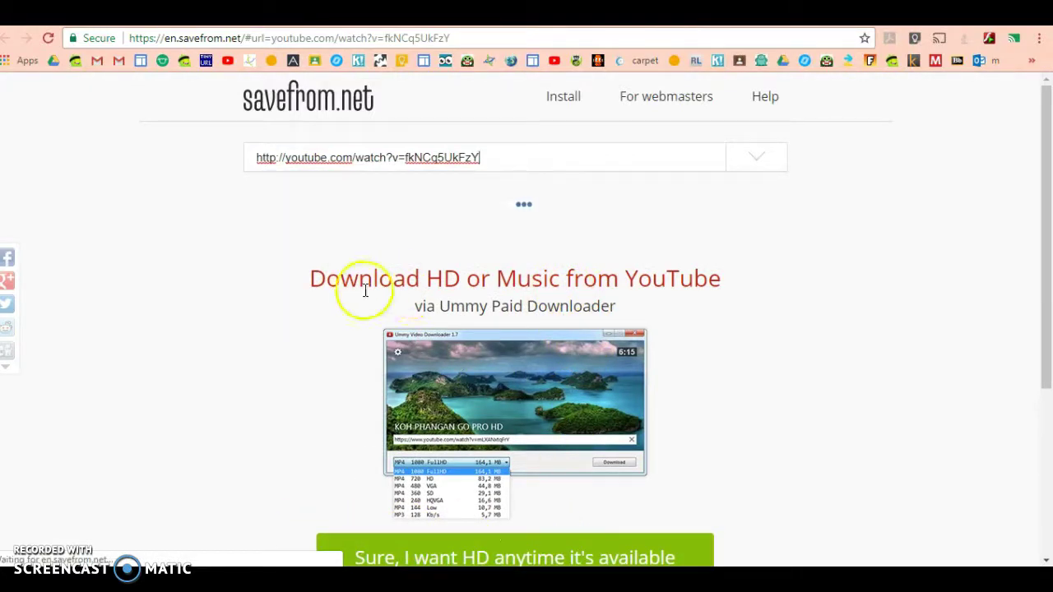
scroll(568, 527, "down", 3)
scroll(617, 387, "up", 3)
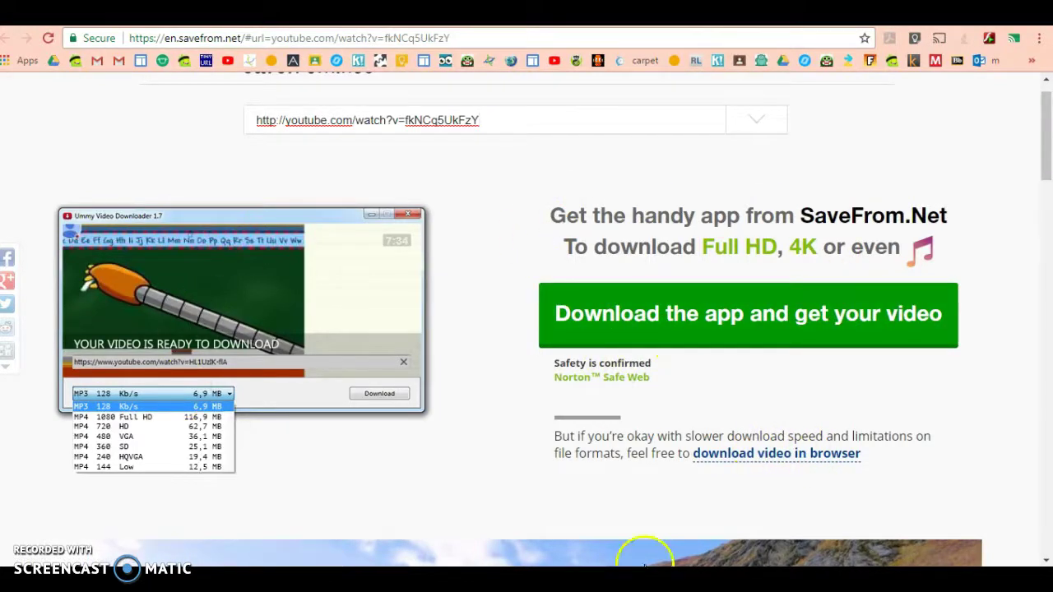
left_click(776, 454)
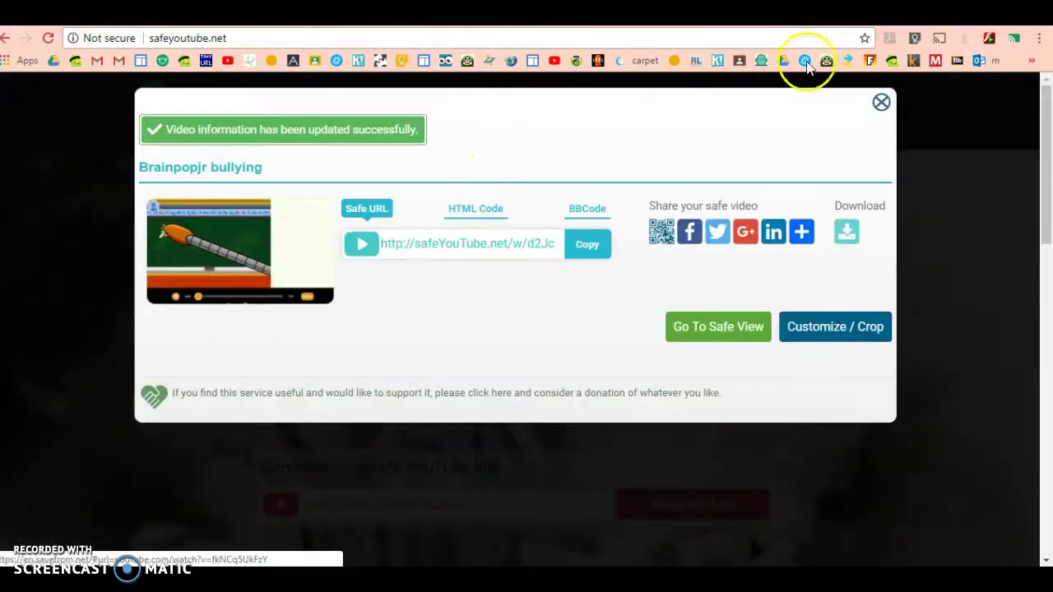
left_click(882, 104)
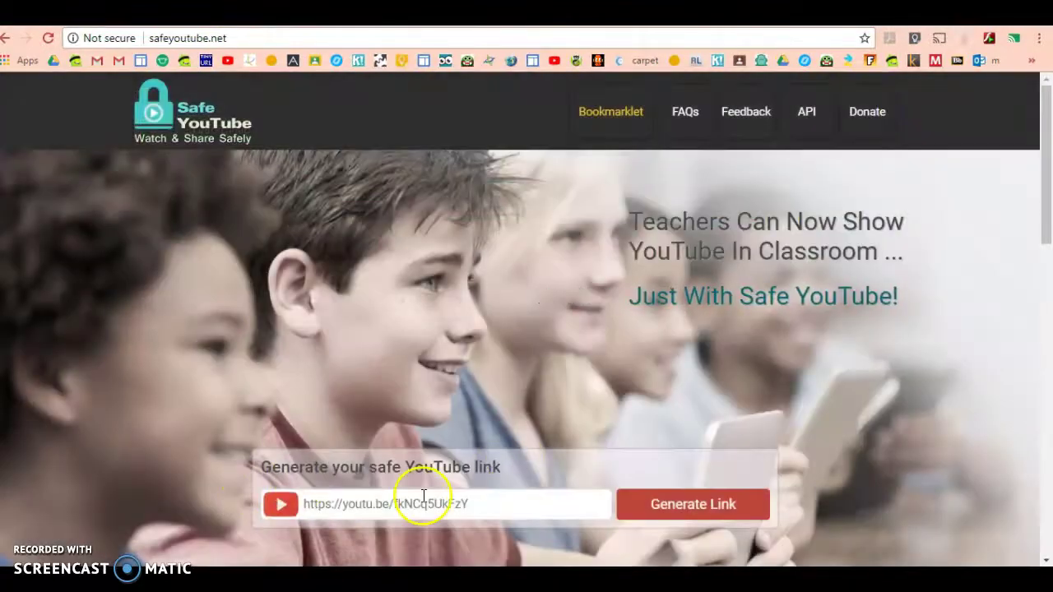